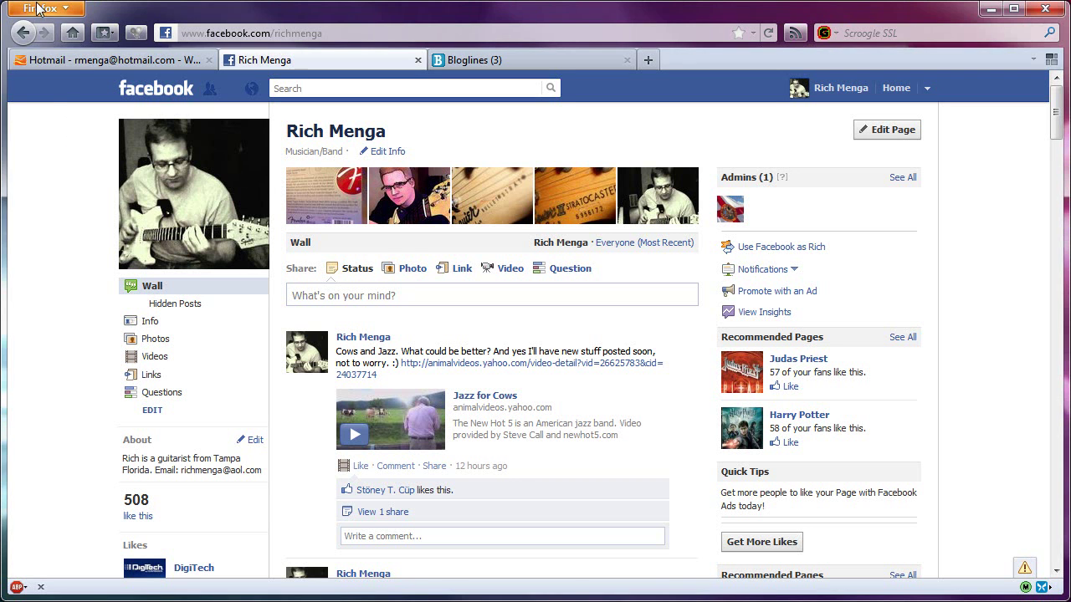
# Check the Firefox version and update status in Help, then close the window
pyautogui.click(38, 9)
pyautogui.moveTo(198, 135)
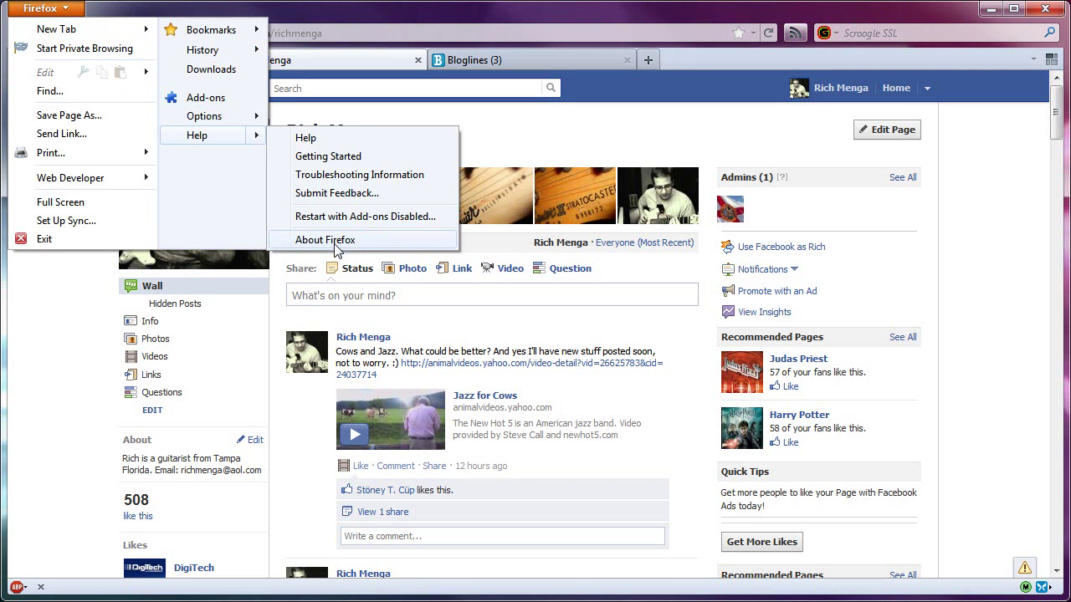
pyautogui.click(326, 240)
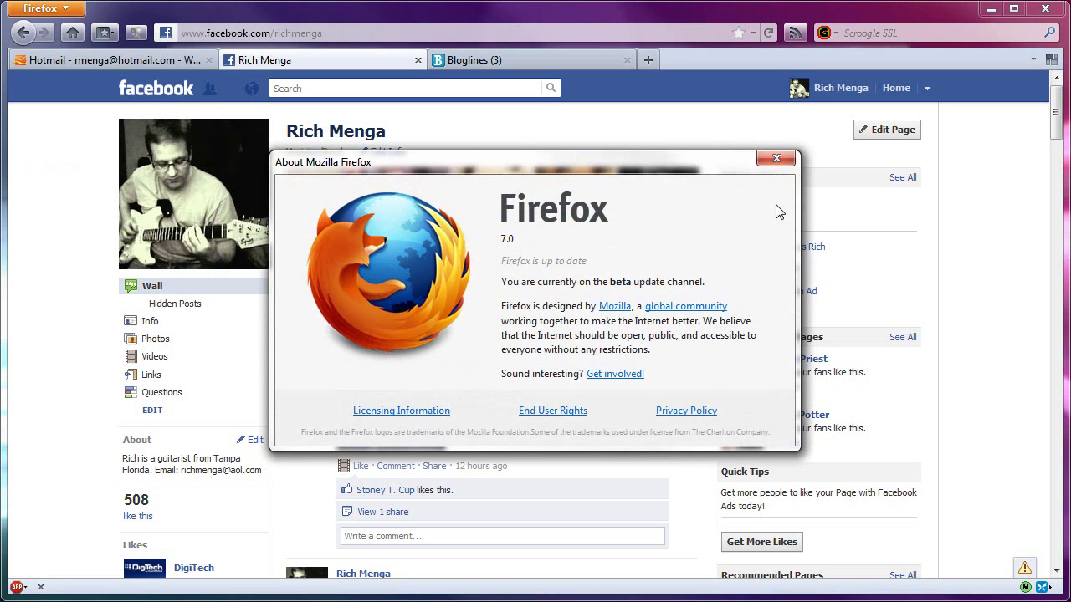
pyautogui.click(778, 159)
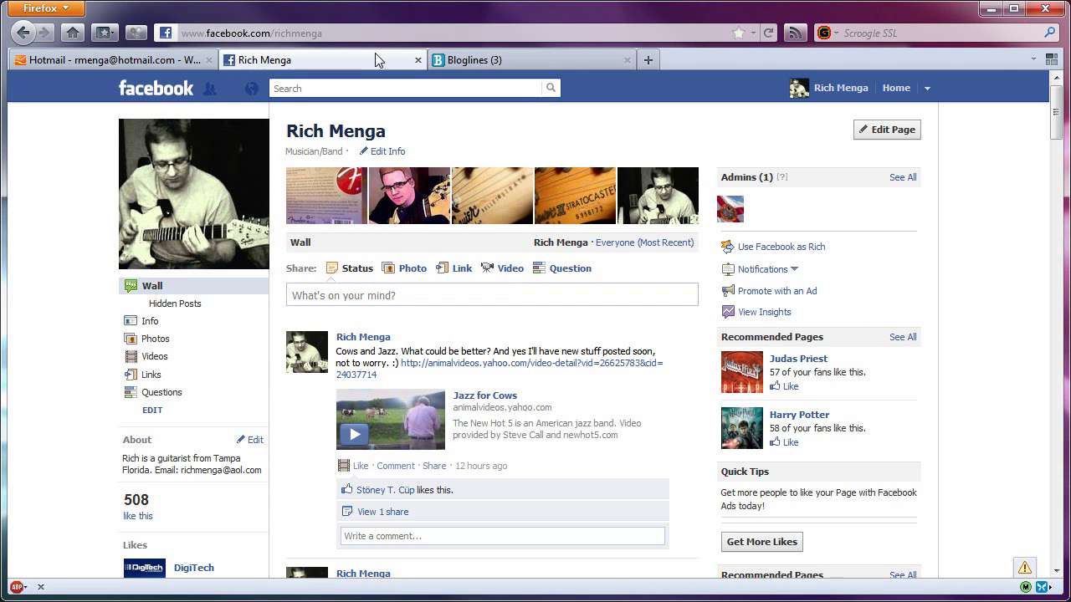
# Browse the tab groups overview and the Bloglines, Facebook and Hotmail tabs, ending on Facebook
pyautogui.click(1051, 61)
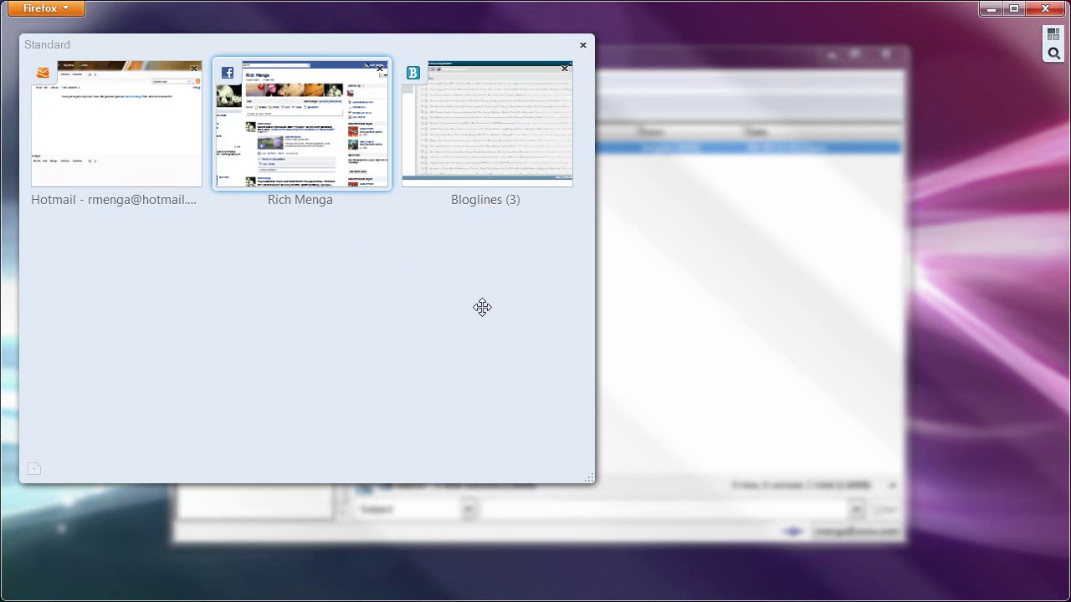
pyautogui.click(1053, 43)
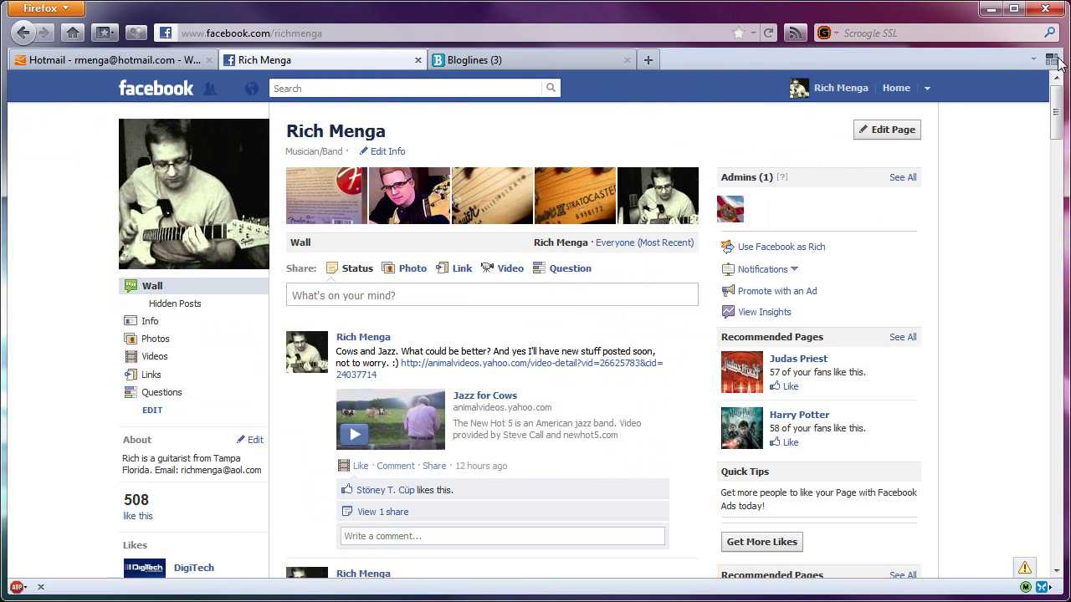
pyautogui.click(1054, 62)
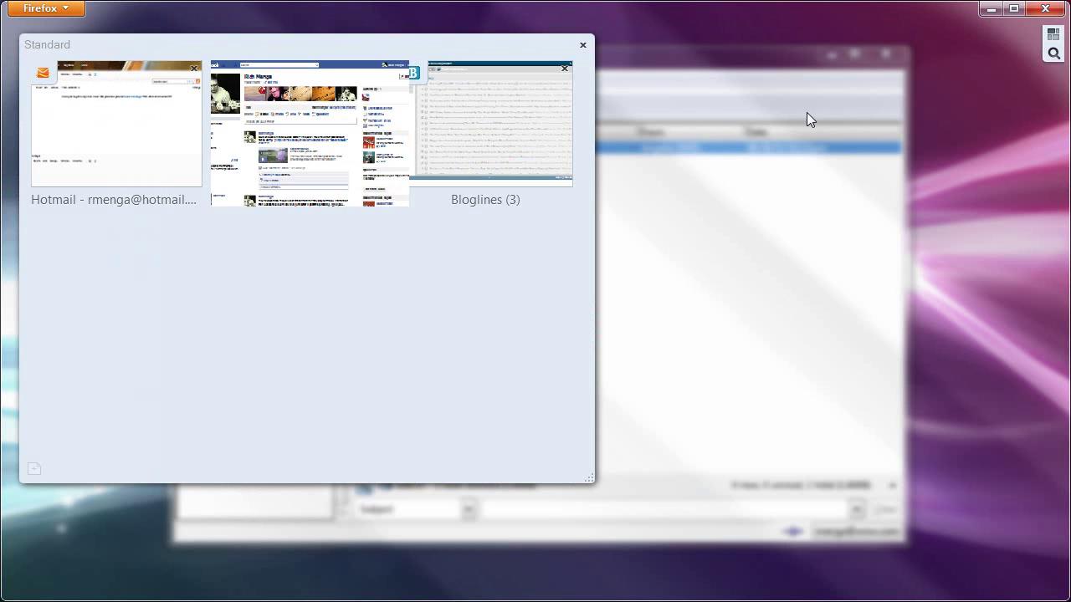
pyautogui.click(488, 134)
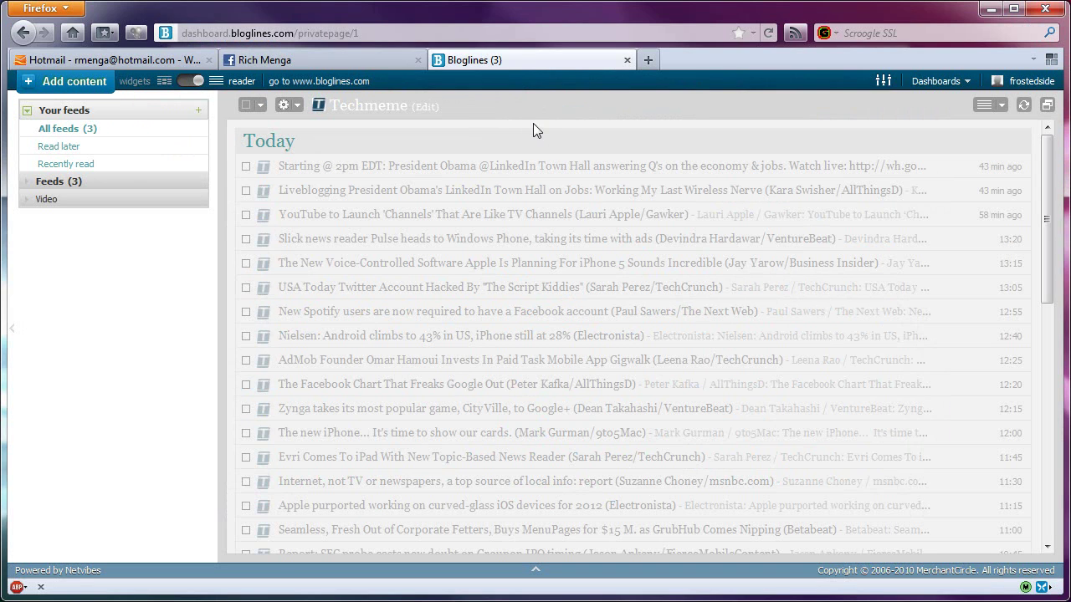
pyautogui.click(271, 60)
pyautogui.click(161, 60)
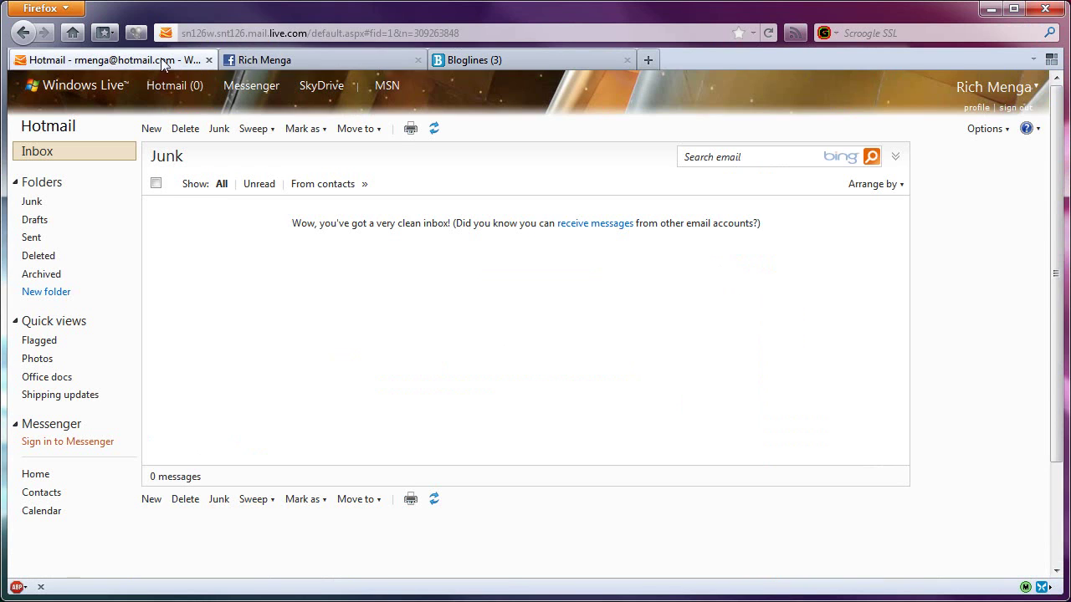
pyautogui.click(300, 62)
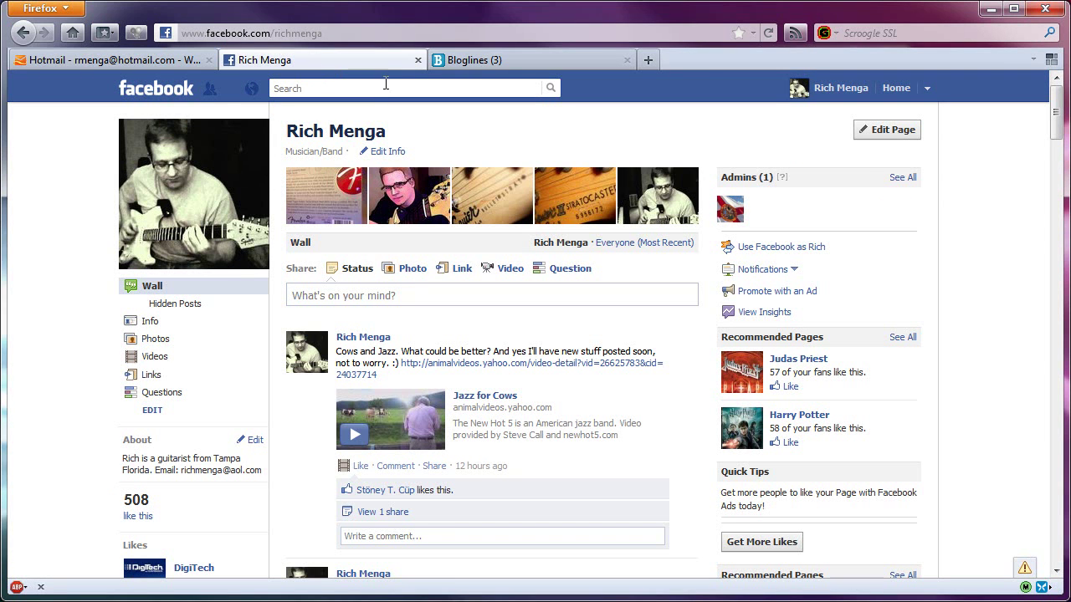
# Load pcmech.com in a new tab and open the router, surge protection and 1TB drive articles in background tabs
pyautogui.click(648, 60)
pyautogui.write('pcmech.')
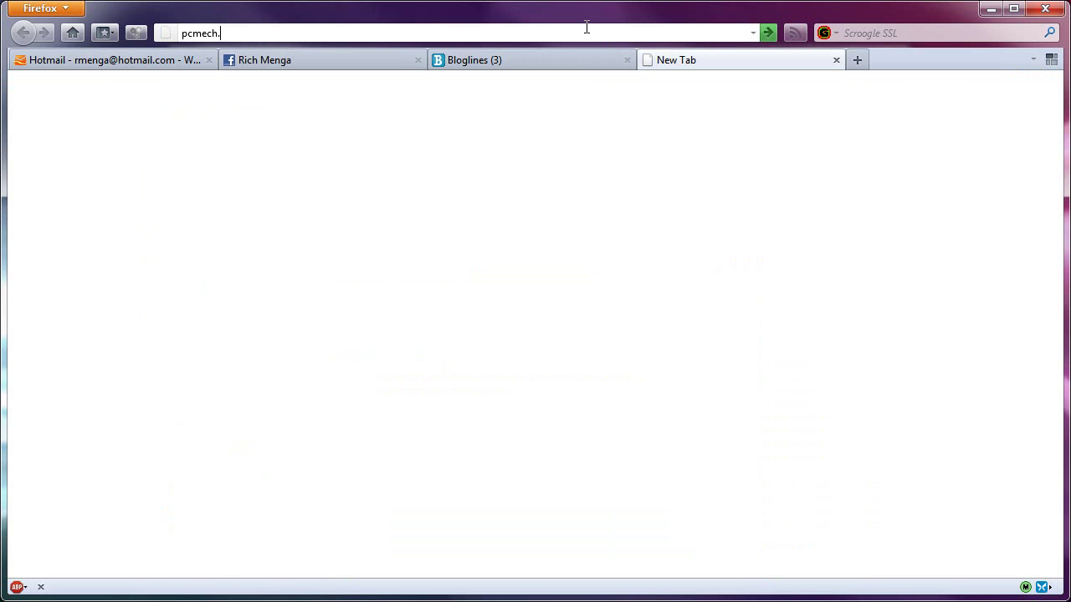
pyautogui.write('com')
pyautogui.press('Return')
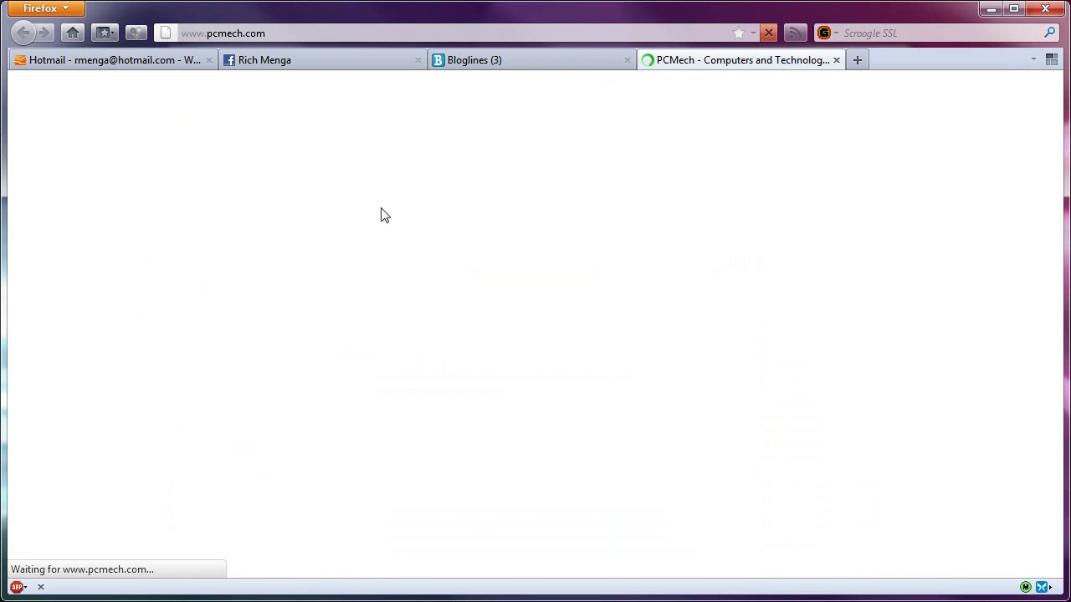
pyautogui.scroll(-5, 502, 242)
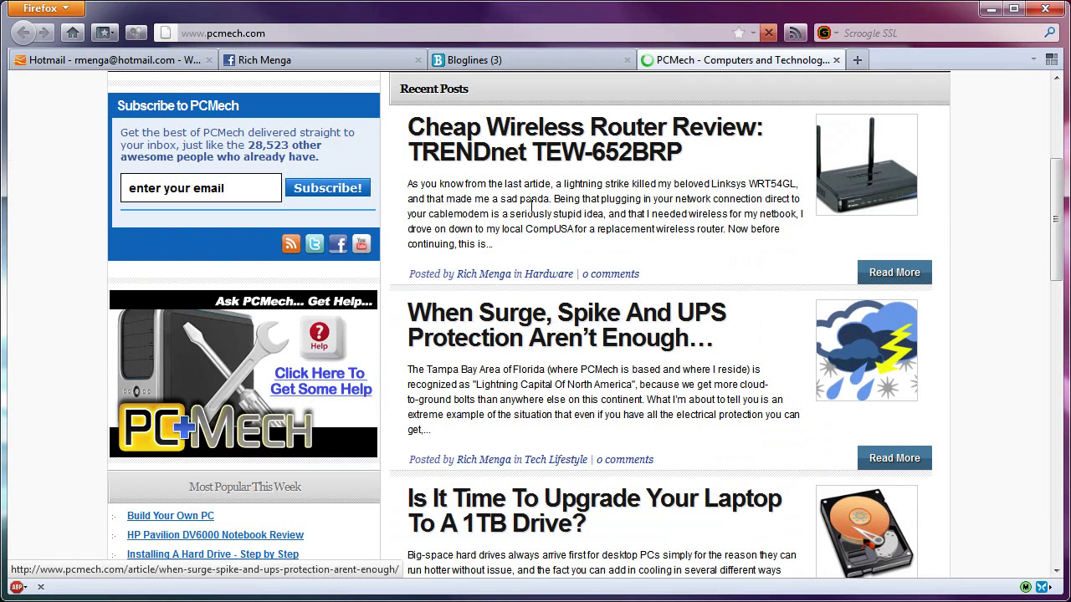
pyautogui.middleClick(519, 149)
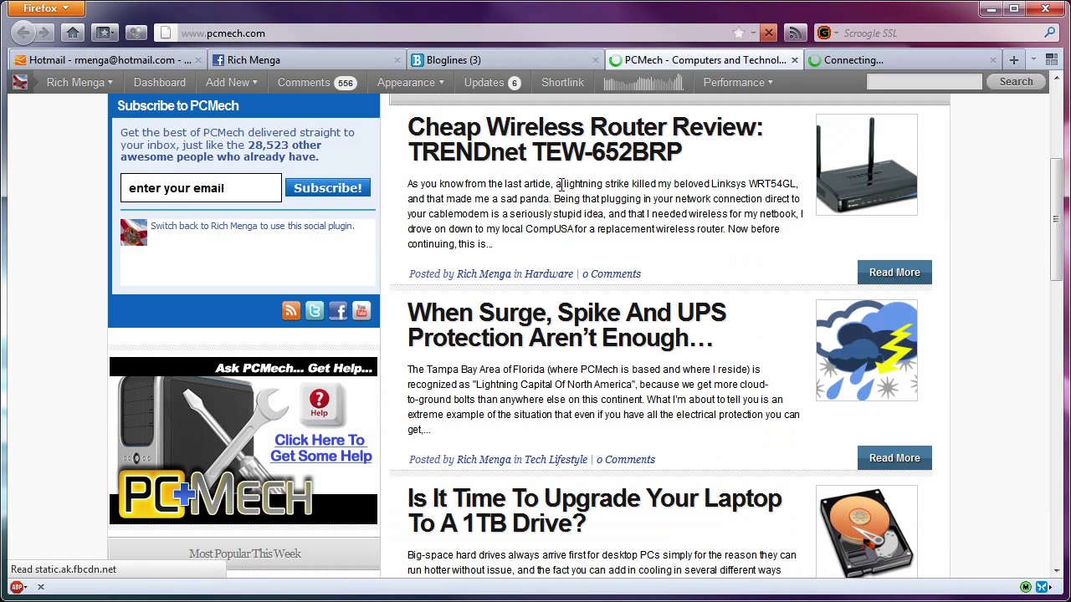
pyautogui.middleClick(513, 327)
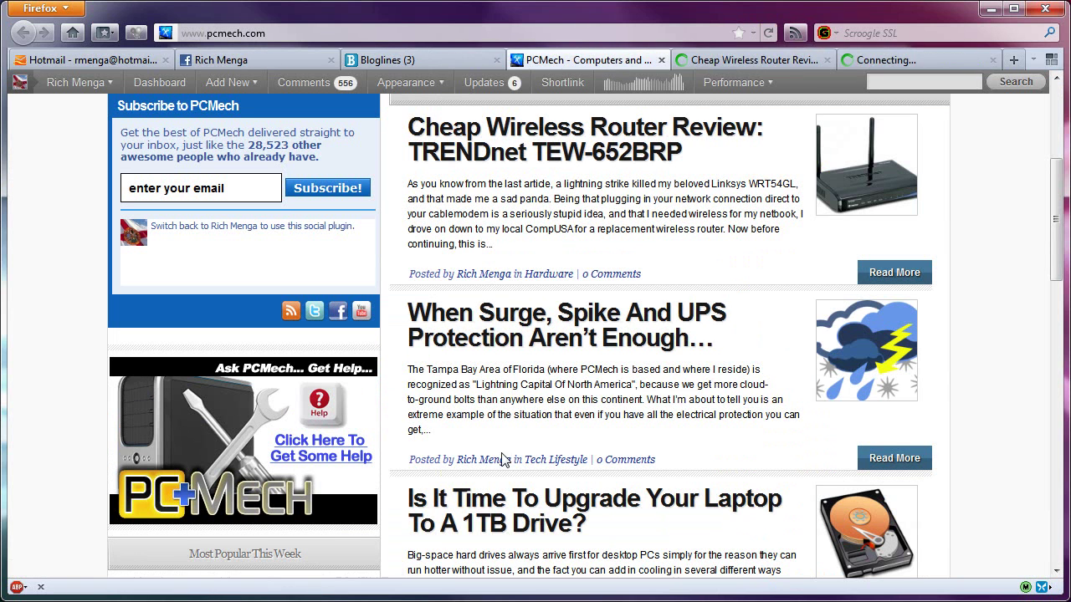
pyautogui.middleClick(477, 509)
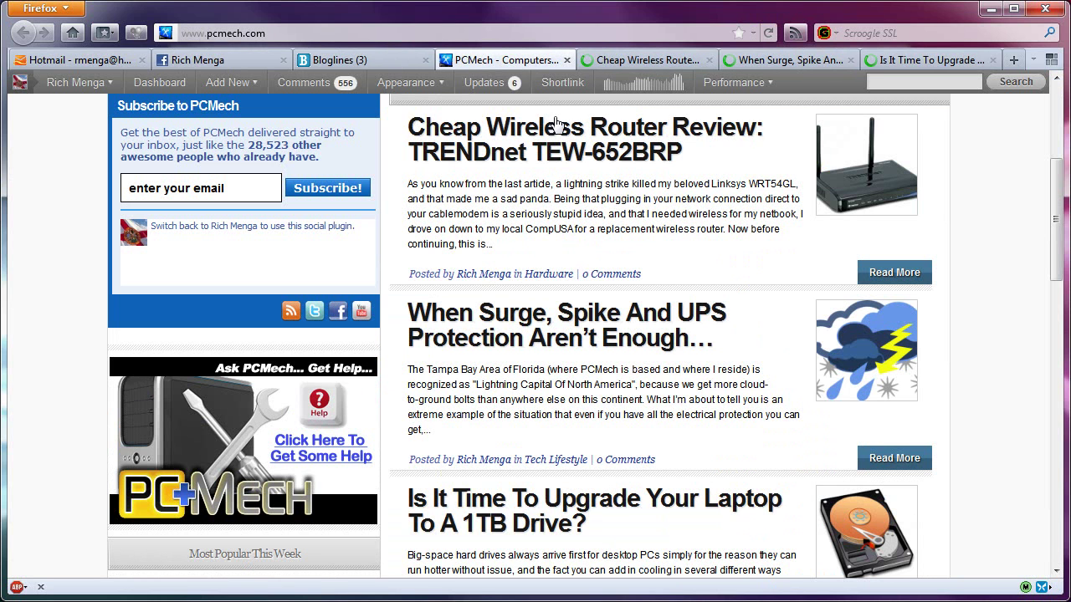
# View the router review, surge protection and 1TB laptop drive article tabs in turn
pyautogui.scroll(5, 554, 232)
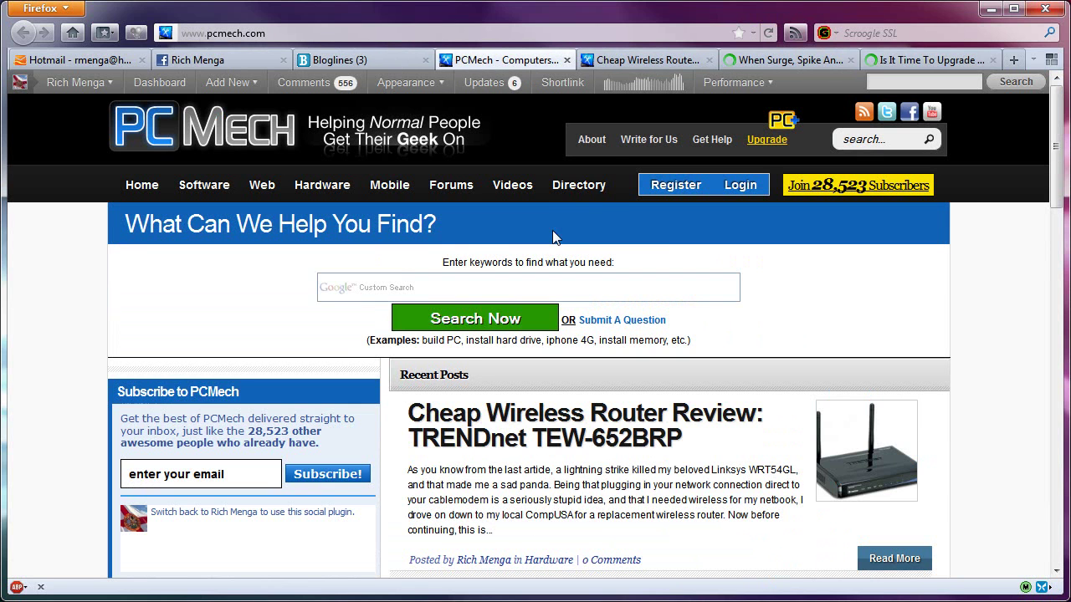
pyautogui.click(647, 60)
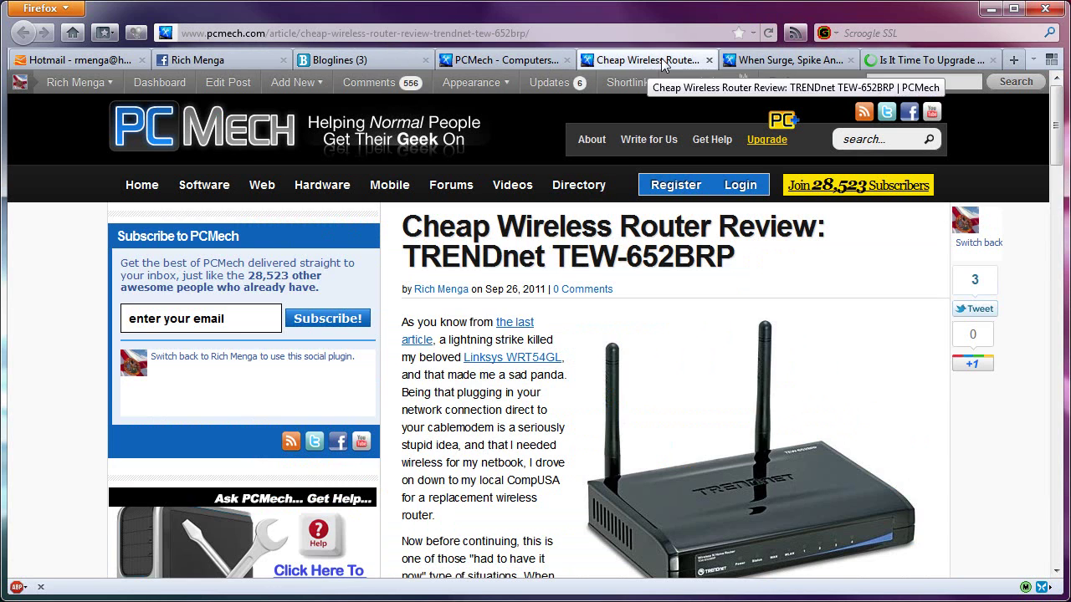
pyautogui.click(786, 61)
pyautogui.click(902, 64)
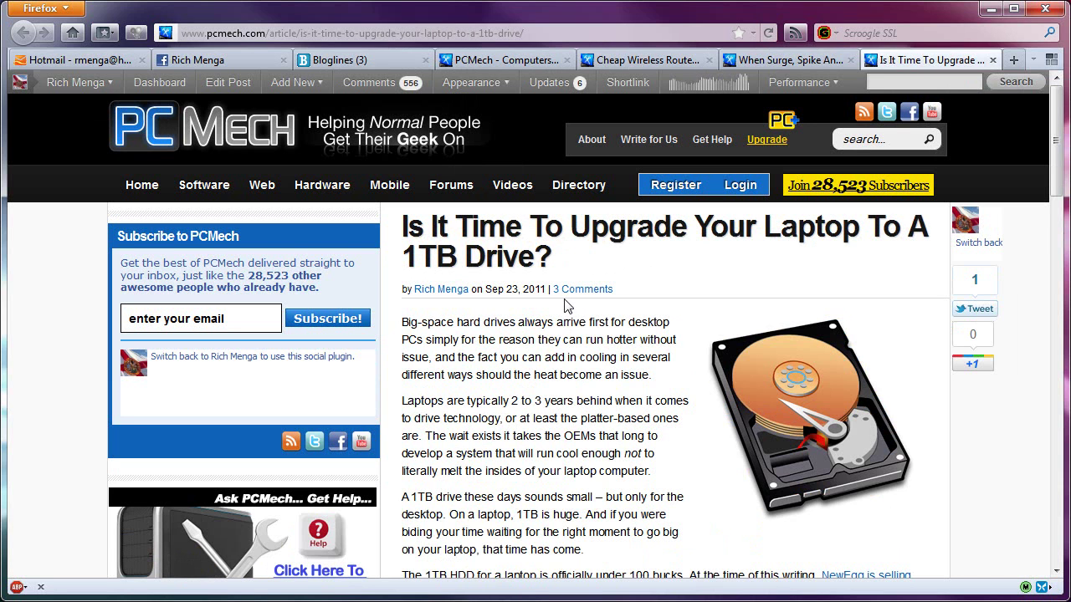
# Group the PCMech home, router review, surge protection and laptop-upgrade tabs together, then select the group title
pyautogui.click(1051, 59)
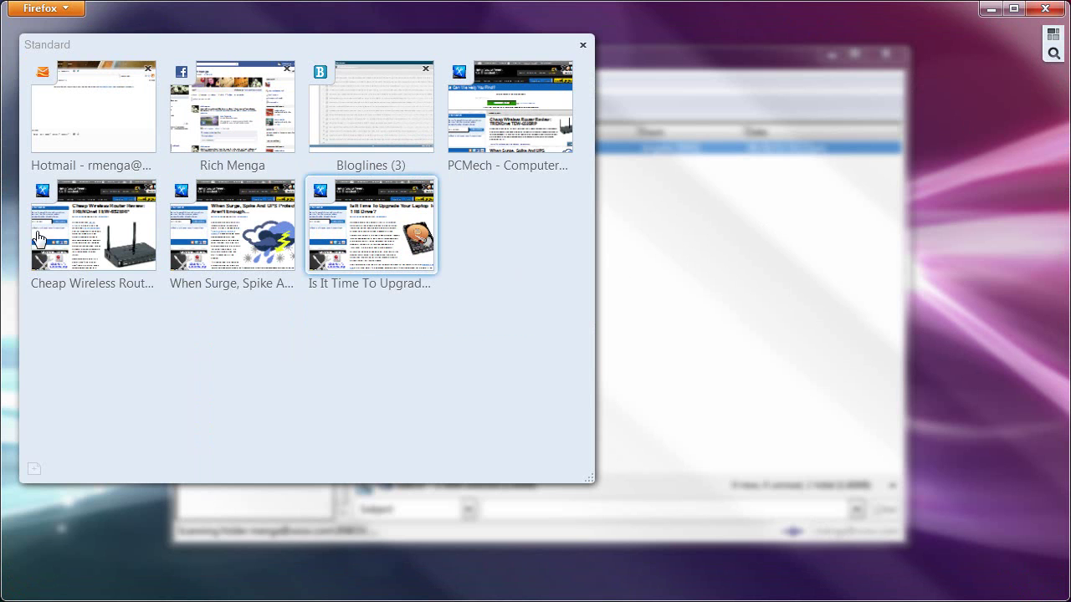
pyautogui.moveTo(520, 146); pyautogui.dragTo(707, 159)
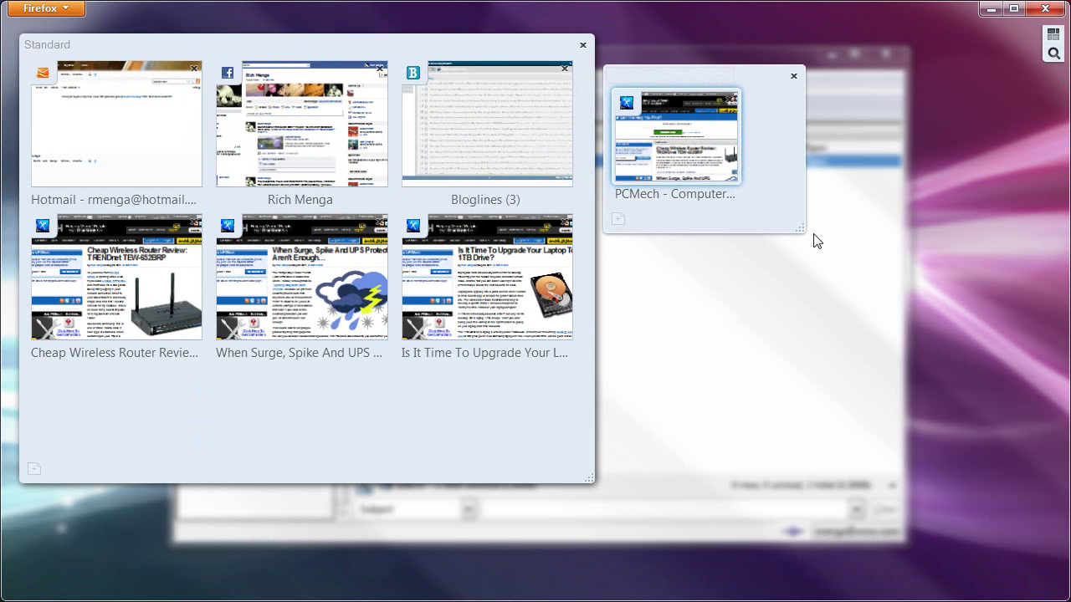
pyautogui.moveTo(796, 228); pyautogui.dragTo(1003, 401)
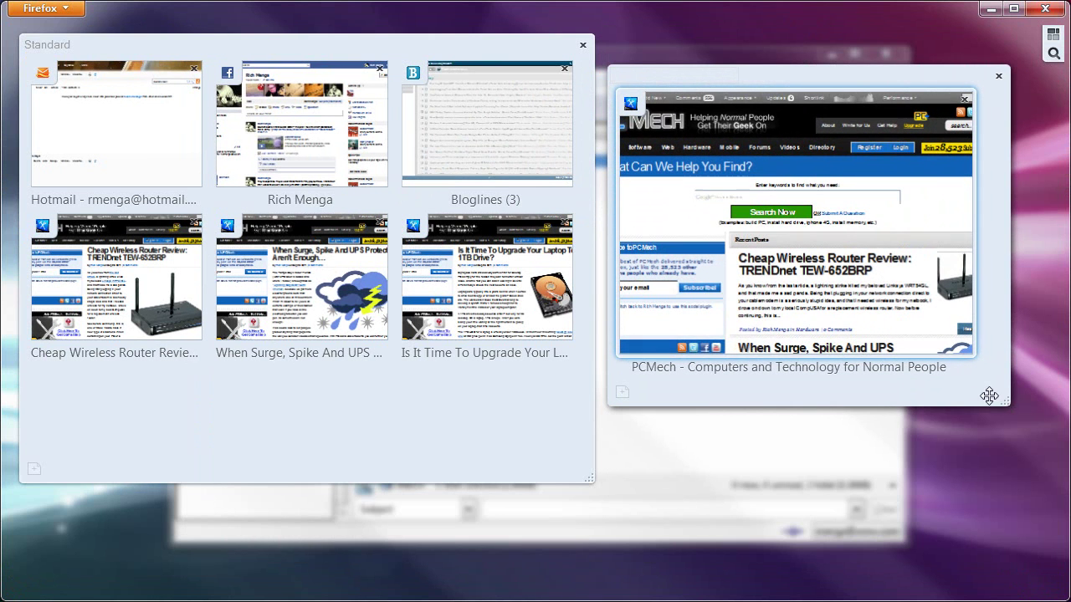
pyautogui.moveTo(102, 293); pyautogui.dragTo(759, 288)
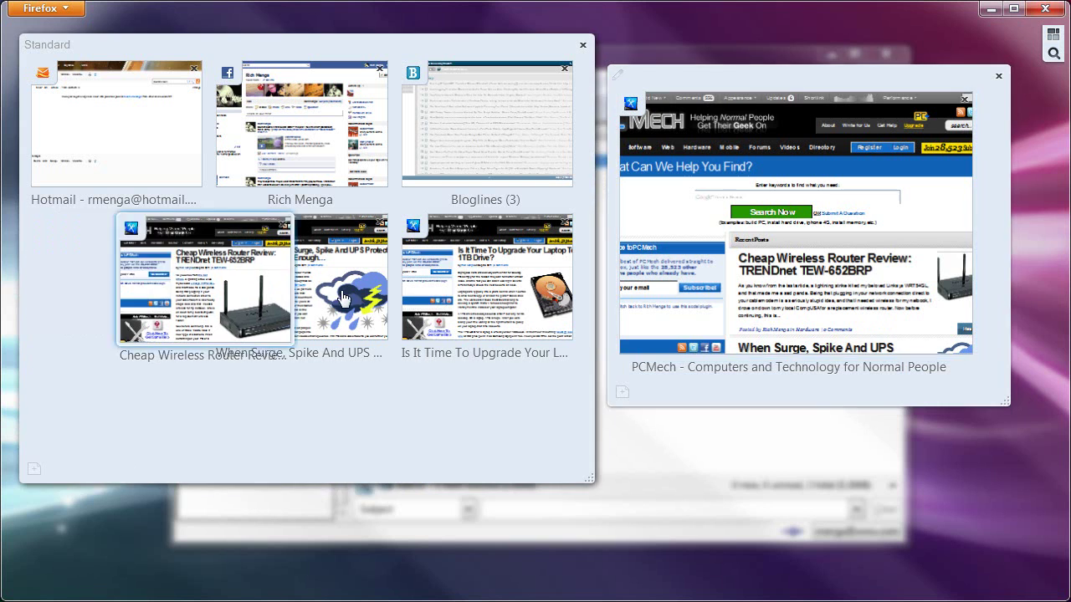
pyautogui.moveTo(128, 283); pyautogui.dragTo(719, 301)
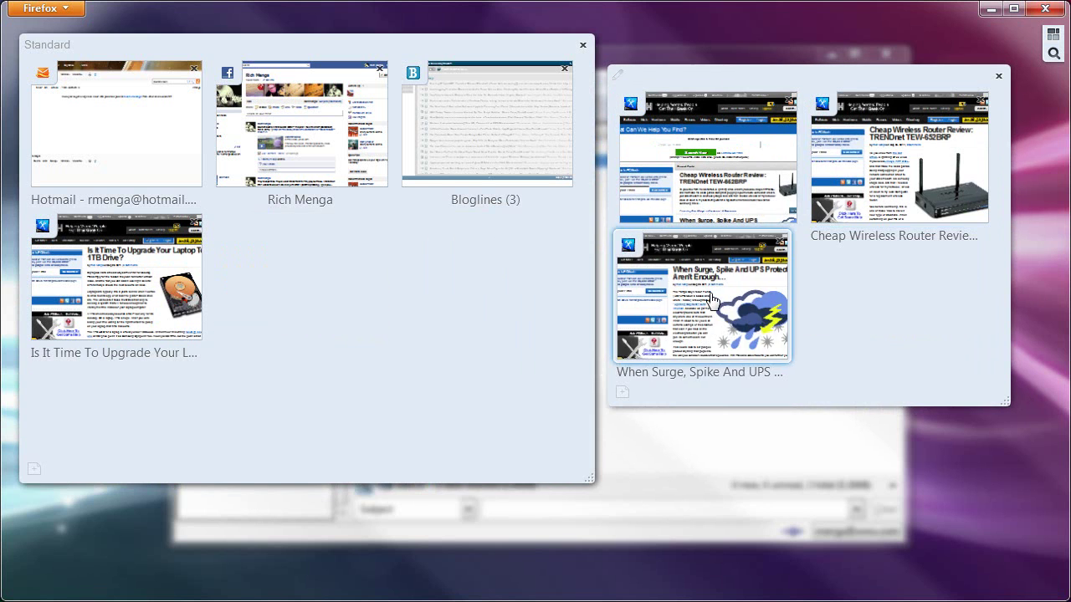
pyautogui.moveTo(159, 289); pyautogui.dragTo(759, 279)
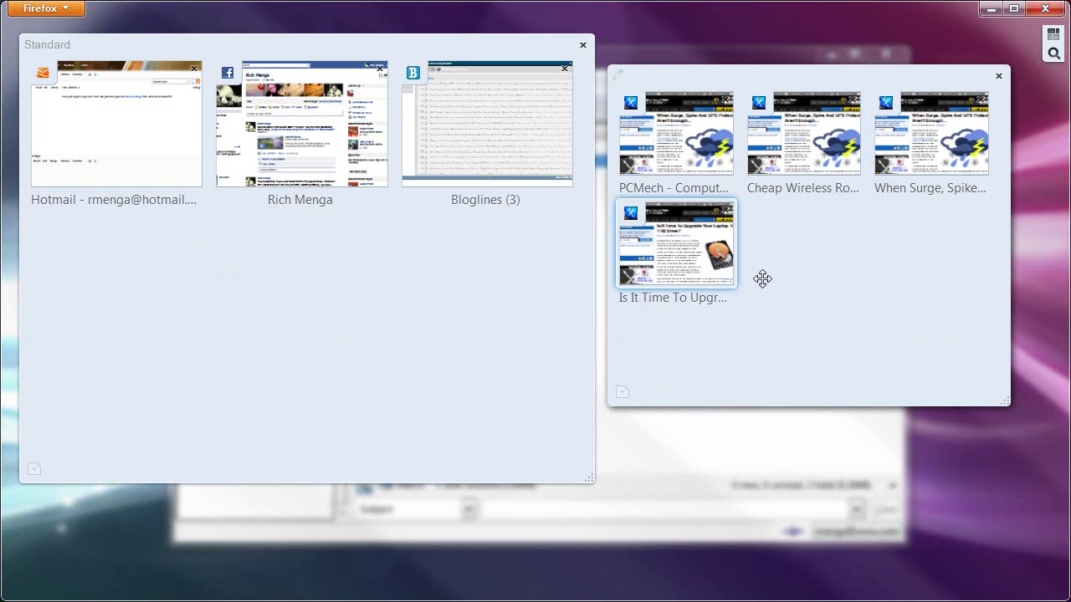
pyautogui.click(645, 74)
# Name the group PCMech and resize it, trying a stack before restoring the grid
pyautogui.press('Return')
pyautogui.moveTo(1006, 398); pyautogui.dragTo(962, 366)
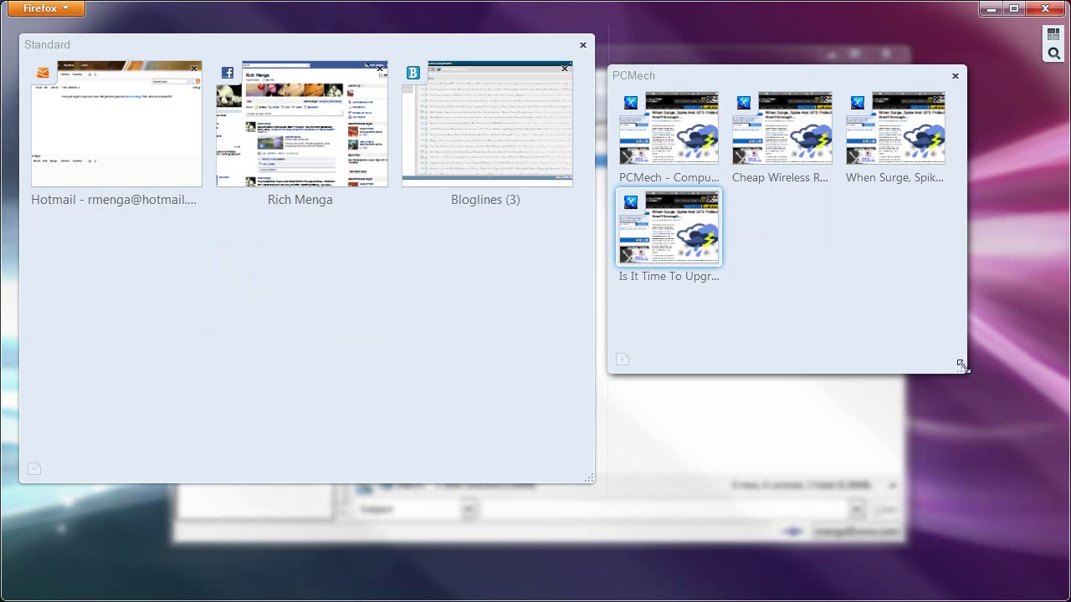
pyautogui.moveTo(962, 366); pyautogui.dragTo(761, 236)
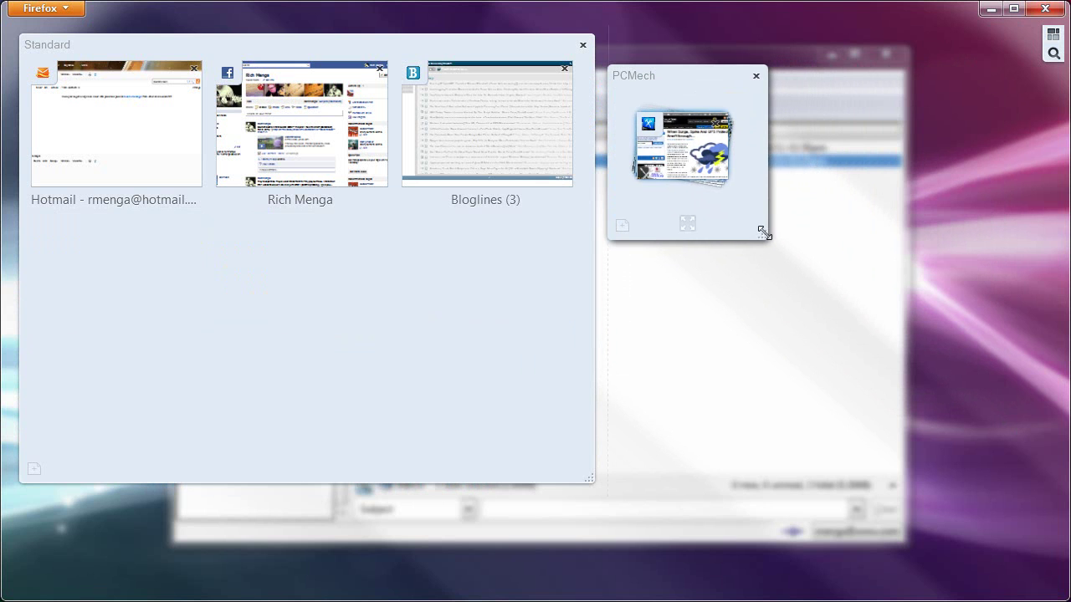
pyautogui.click(687, 224)
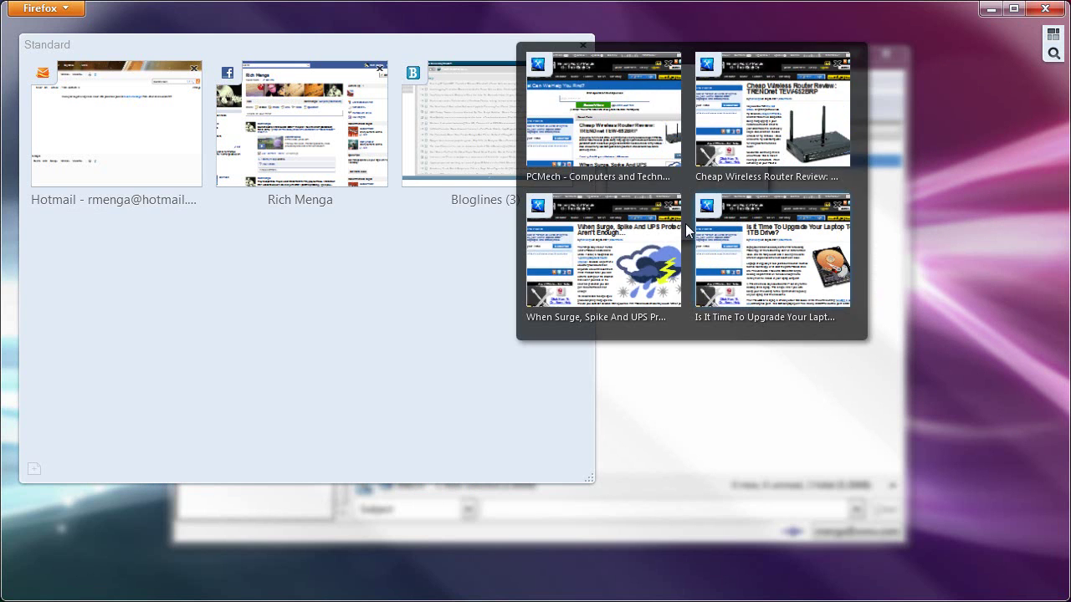
pyautogui.click(924, 253)
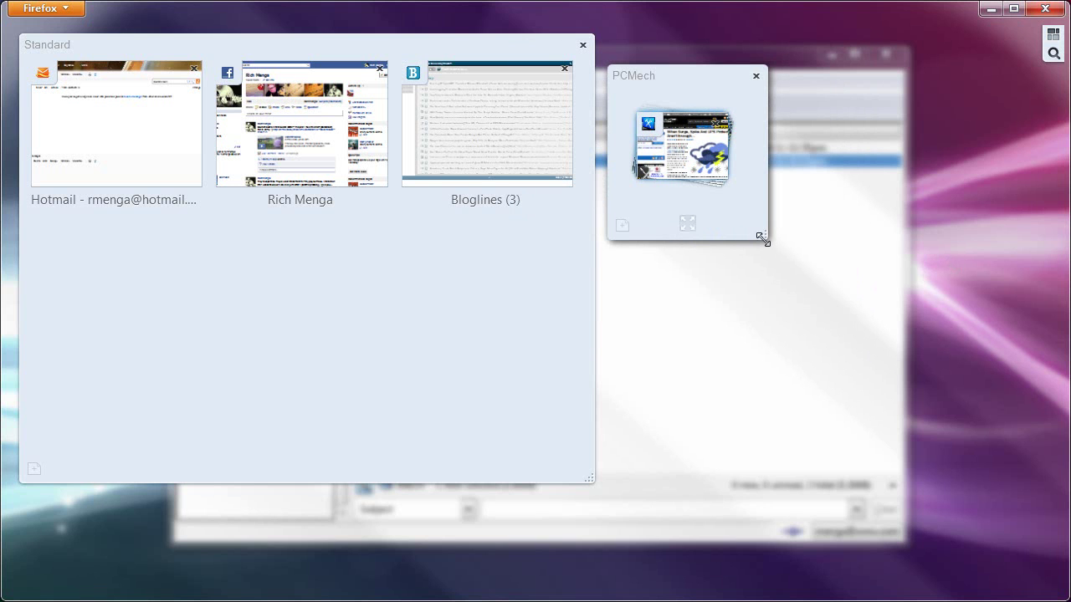
pyautogui.moveTo(759, 235); pyautogui.dragTo(961, 339)
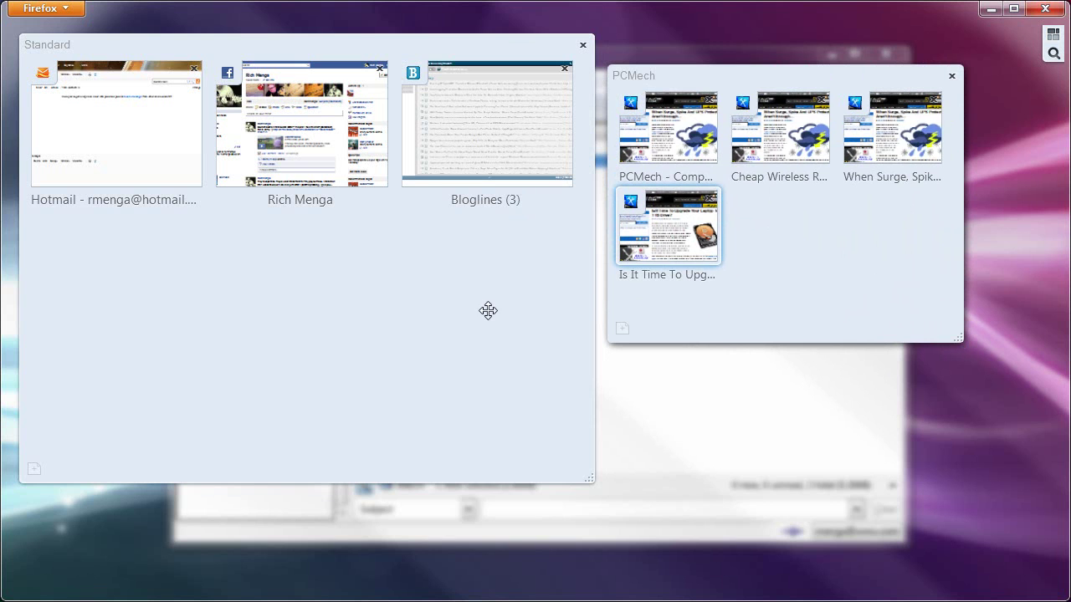
# Shrink the Standard group, place it on the left, and move PCMech beside it
pyautogui.moveTo(590, 477); pyautogui.dragTo(452, 319)
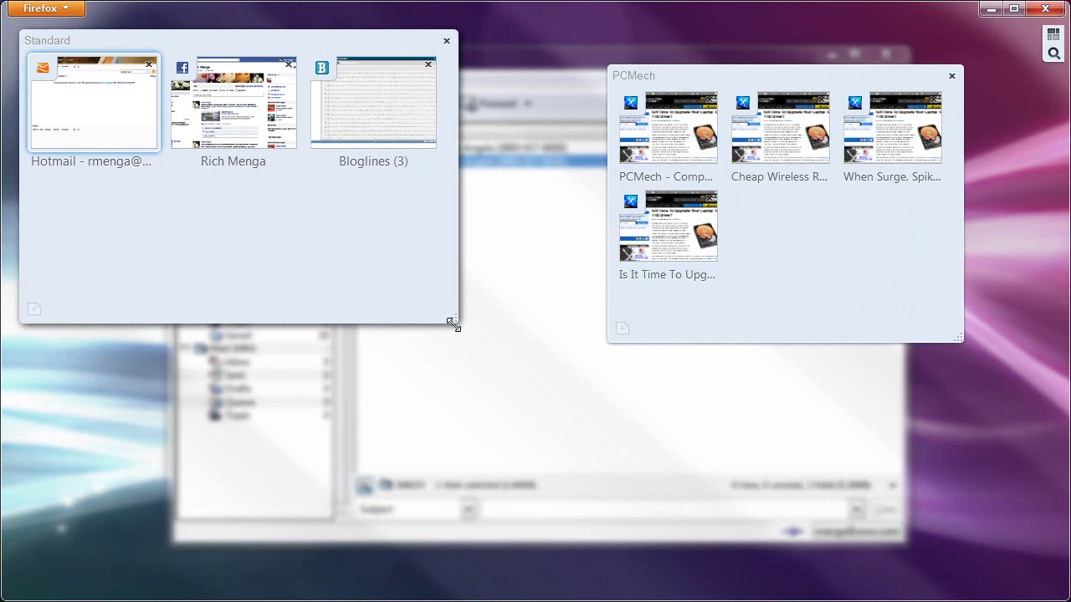
pyautogui.moveTo(329, 52); pyautogui.dragTo(681, 199)
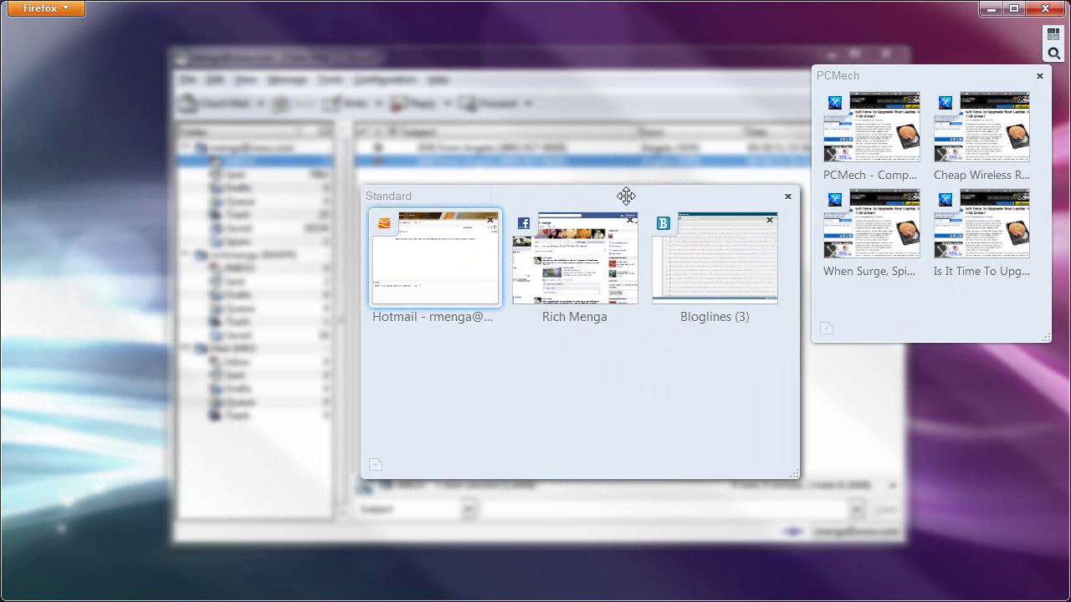
pyautogui.moveTo(545, 194); pyautogui.dragTo(388, 143)
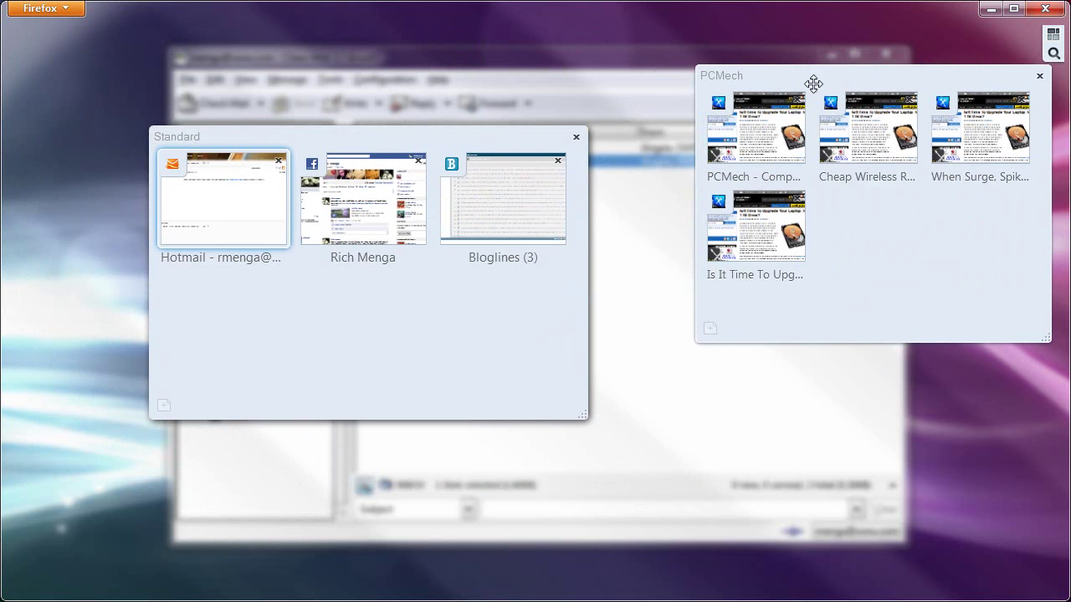
pyautogui.moveTo(734, 86); pyautogui.dragTo(647, 77)
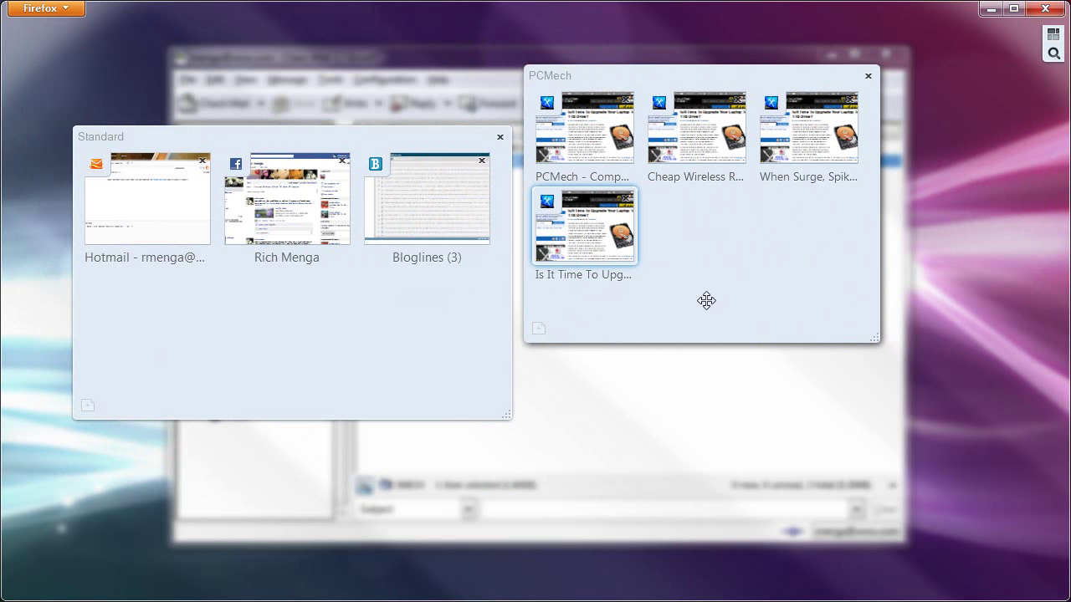
pyautogui.click(155, 194)
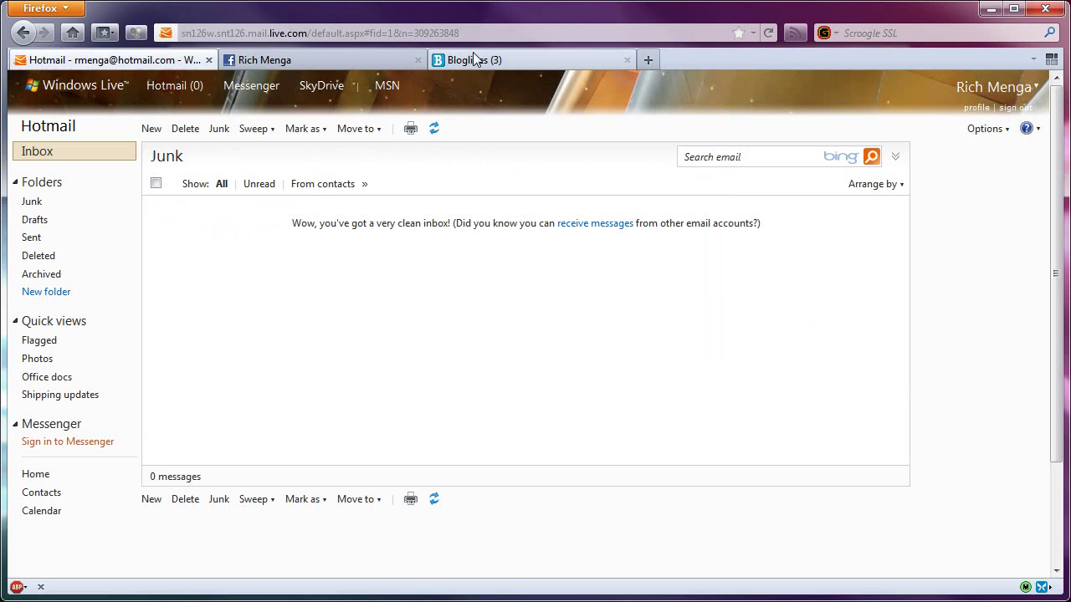
pyautogui.click(1052, 62)
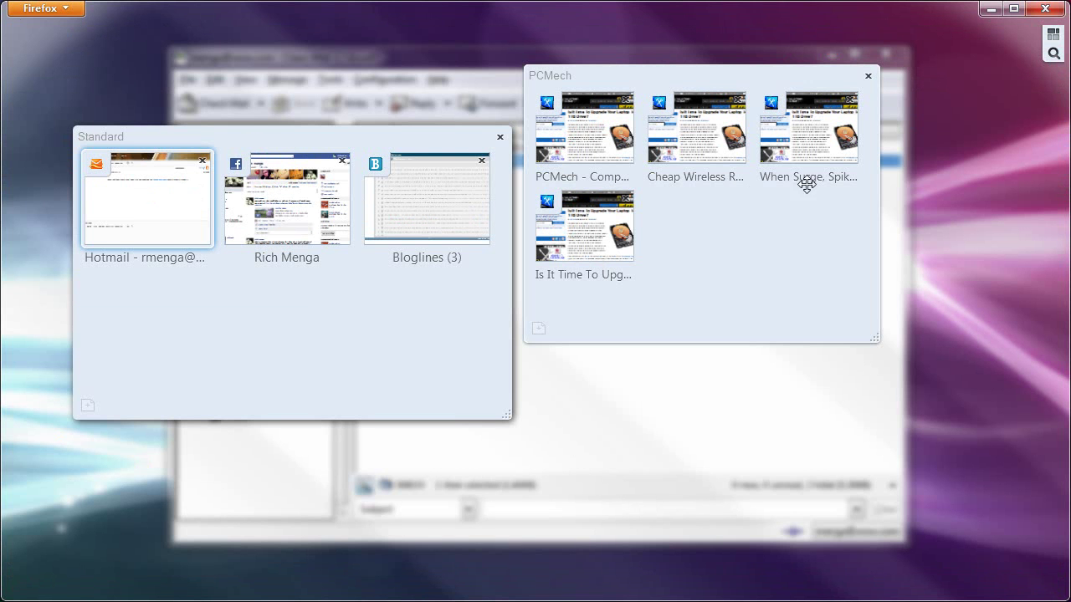
pyautogui.click(615, 150)
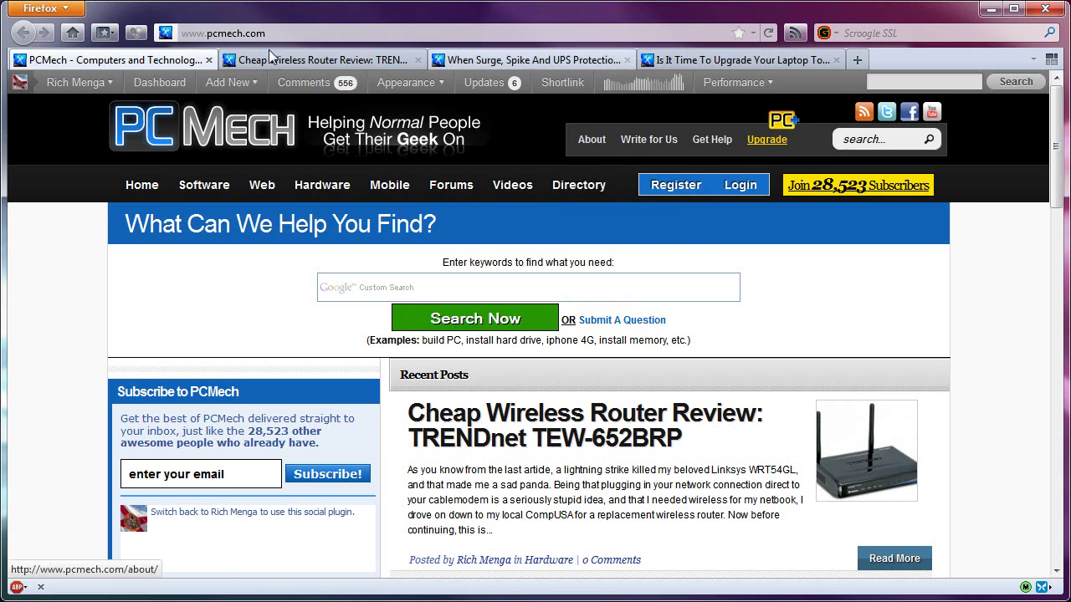
pyautogui.click(321, 58)
pyautogui.click(518, 62)
pyautogui.click(713, 62)
pyautogui.click(160, 61)
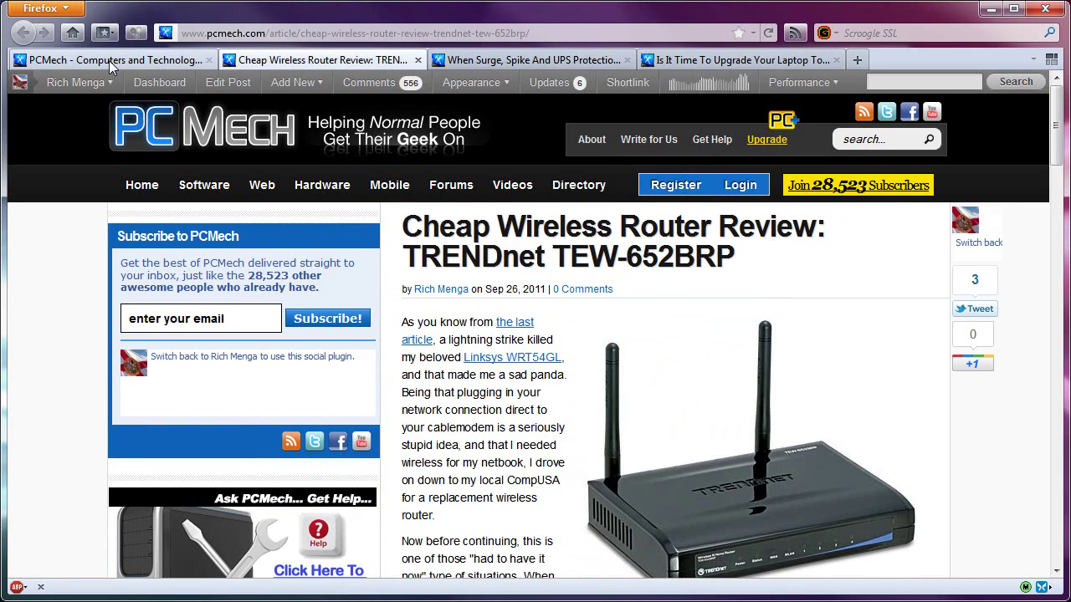
pyautogui.click(1053, 60)
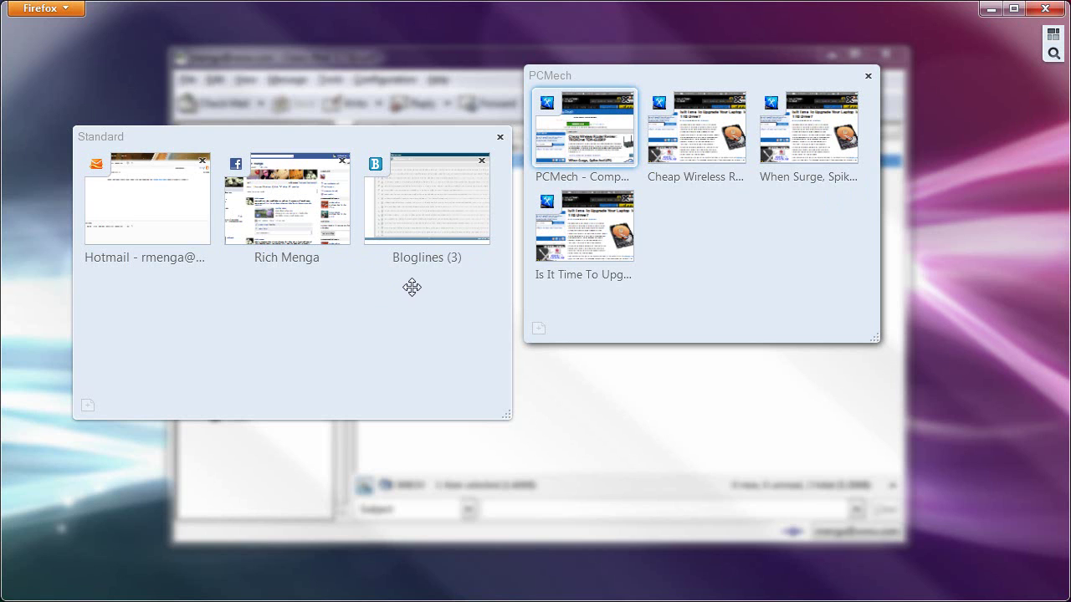
pyautogui.click(1054, 39)
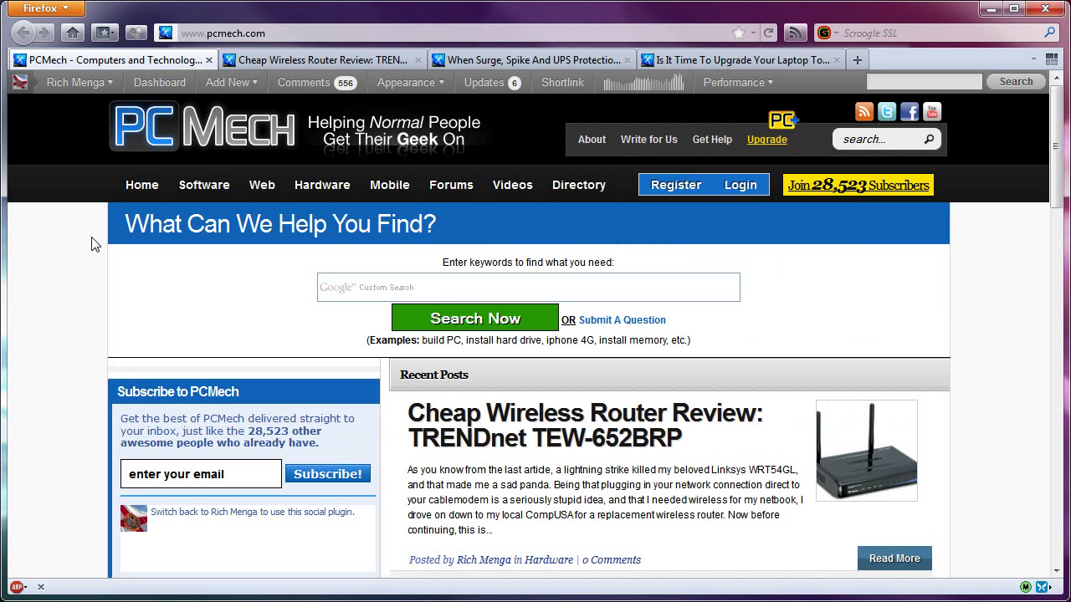
pyautogui.hotkey('ctrl', 'shift', 'e')
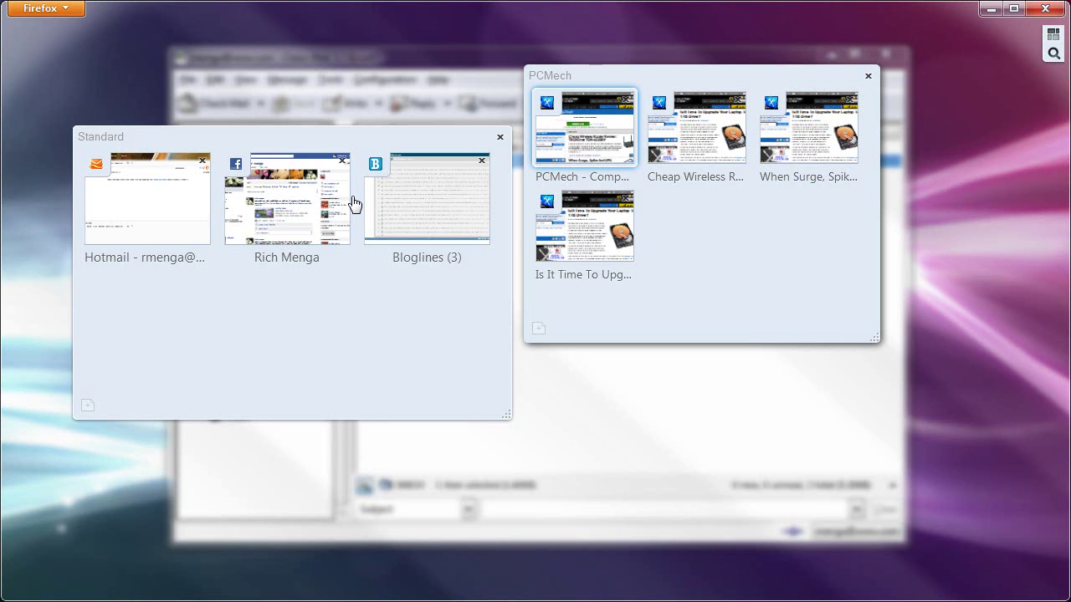
pyautogui.hotkey('ctrl', 'shift', 'e')
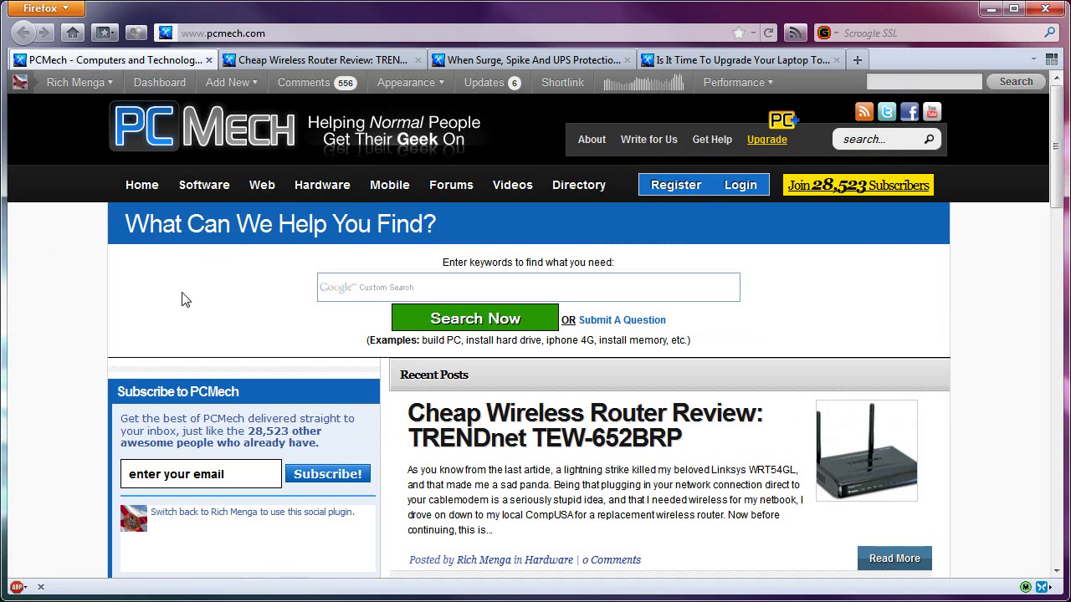
pyautogui.hotkey('ctrl', 'shift', 'e')
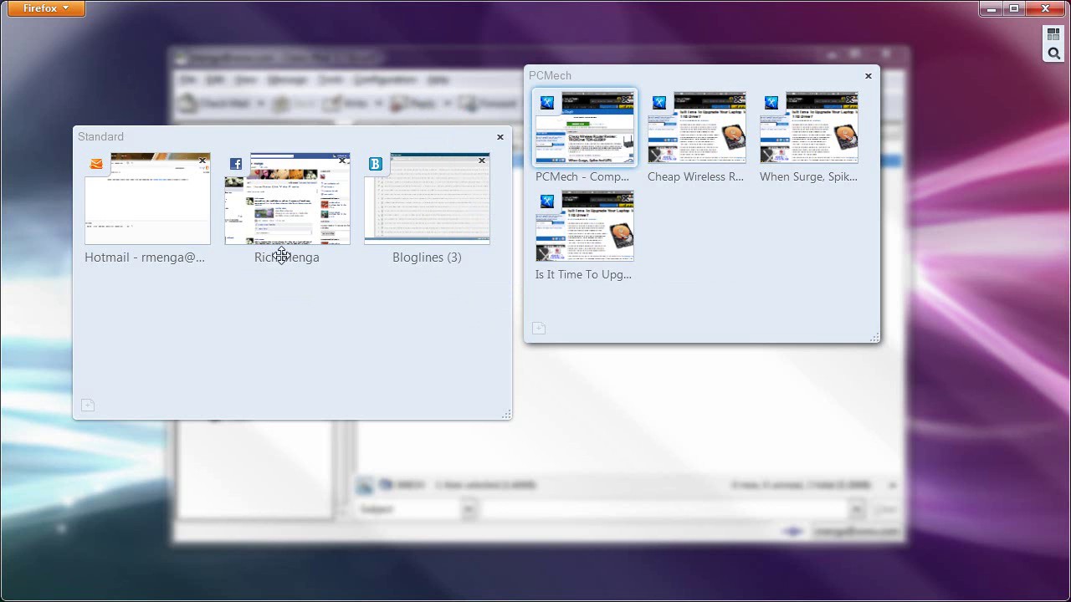
pyautogui.click(289, 205)
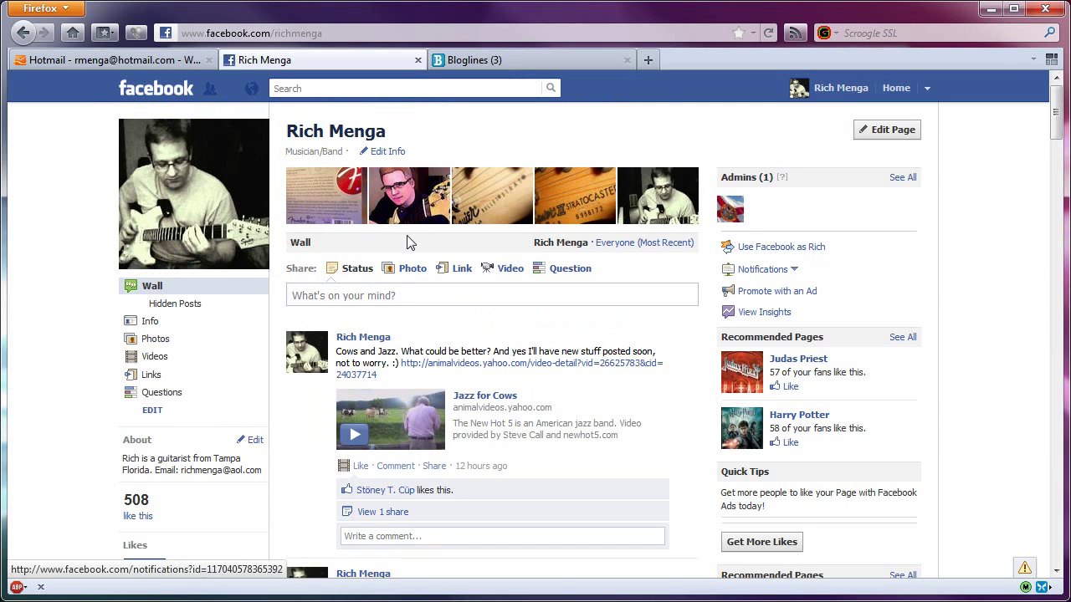
pyautogui.hotkey('ctrl', 'shift', 'e')
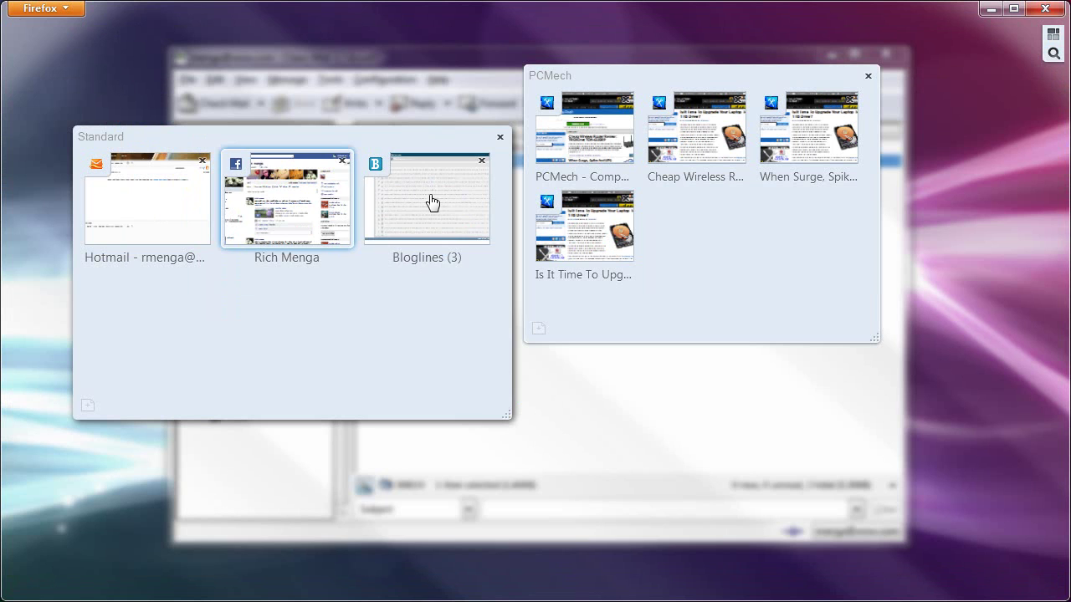
# Move the Bloglines tab within the Standard group so it sits before the Facebook tab
pyautogui.moveTo(432, 204); pyautogui.dragTo(641, 368)
pyautogui.moveTo(644, 433); pyautogui.dragTo(414, 351)
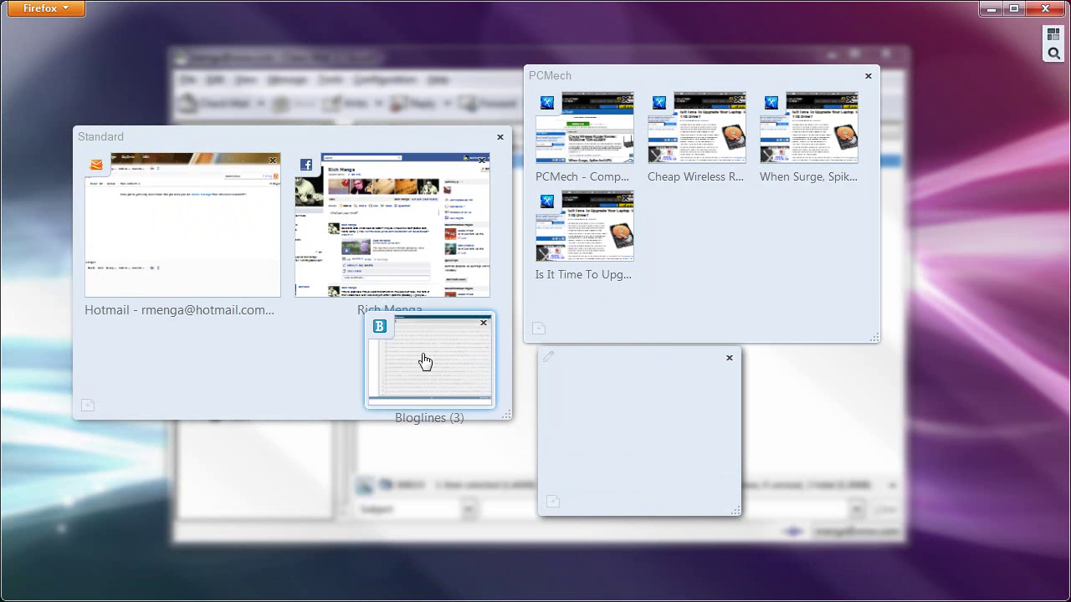
pyautogui.moveTo(434, 226); pyautogui.dragTo(302, 220)
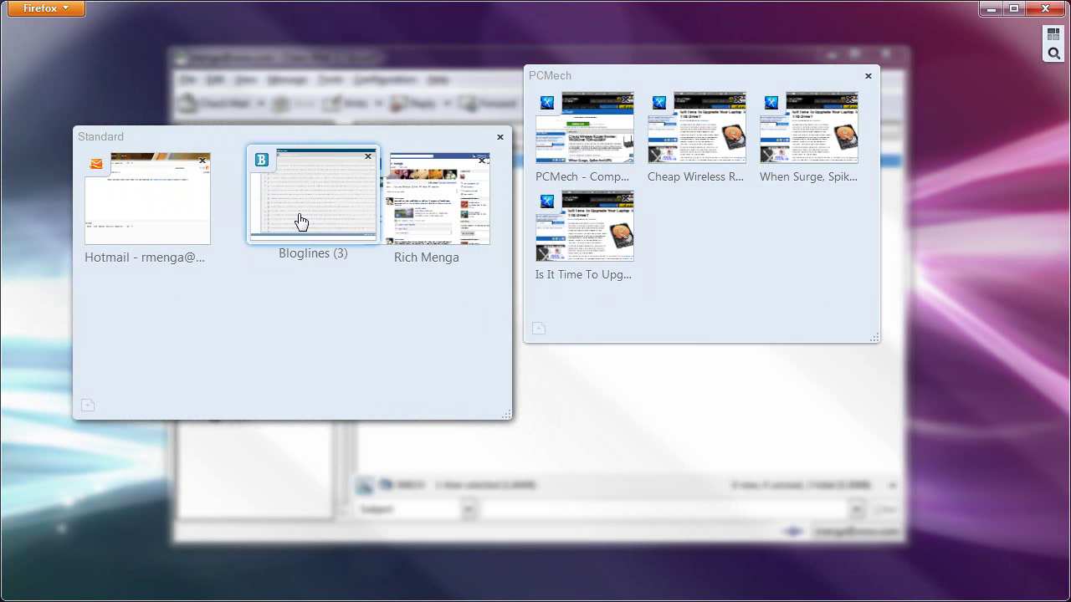